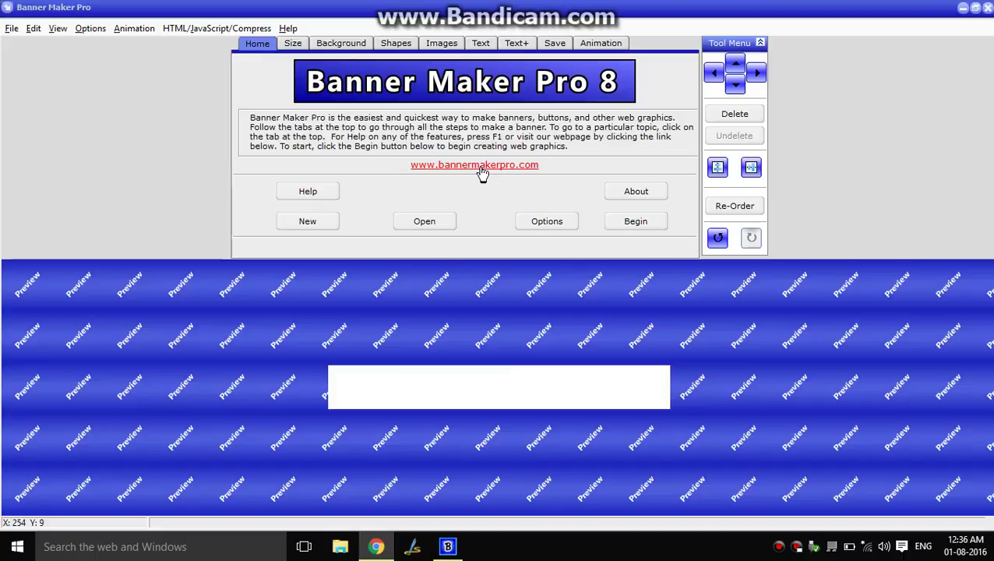
Step: Preview the Demo Movies.gif banner animation in Chrome, then minimize the browser
{"action": "left_click", "coordinate": [375, 547]}
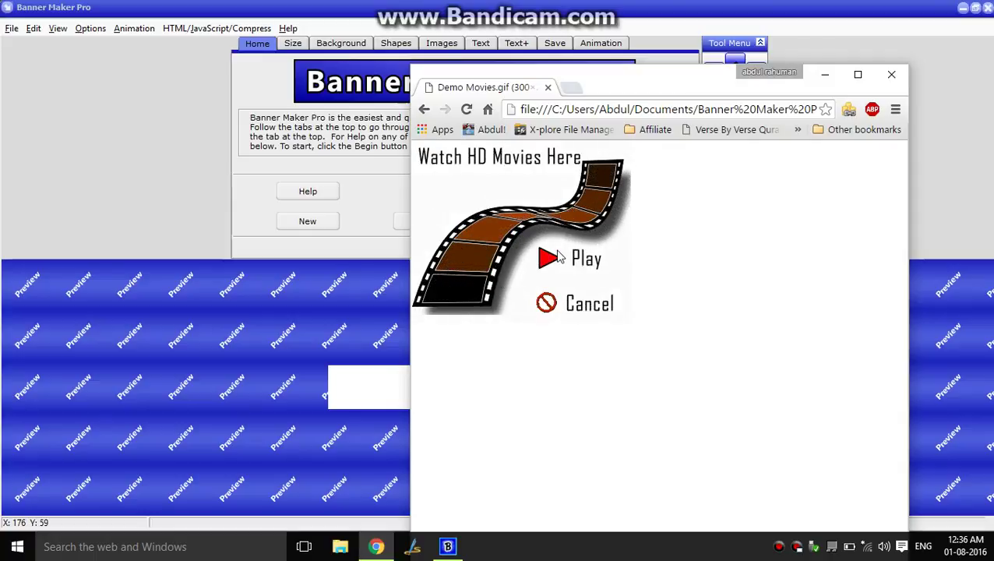
{"action": "left_click_drag", "start_coordinate": [620, 84], "coordinate": [481, 31]}
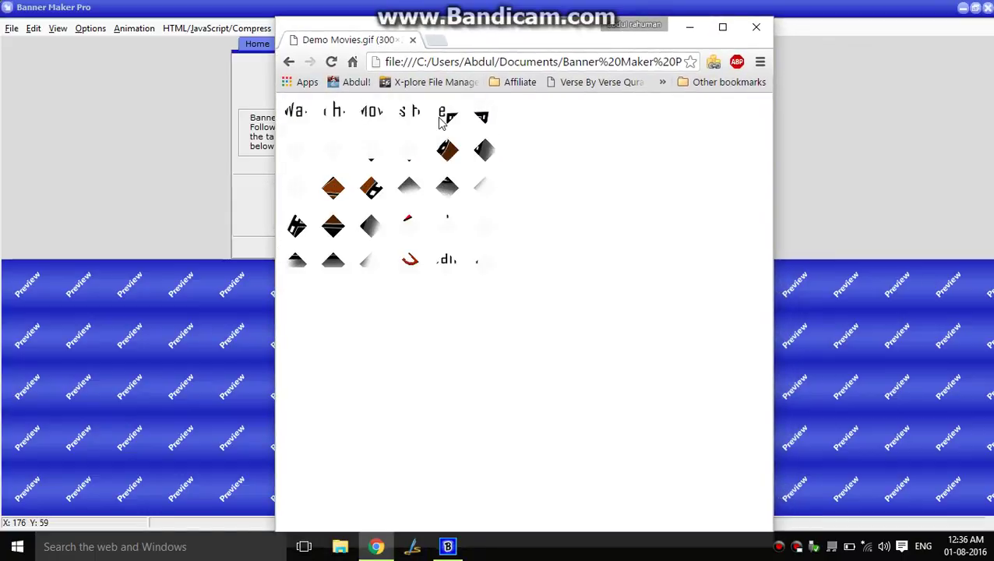
{"action": "left_click", "coordinate": [692, 27]}
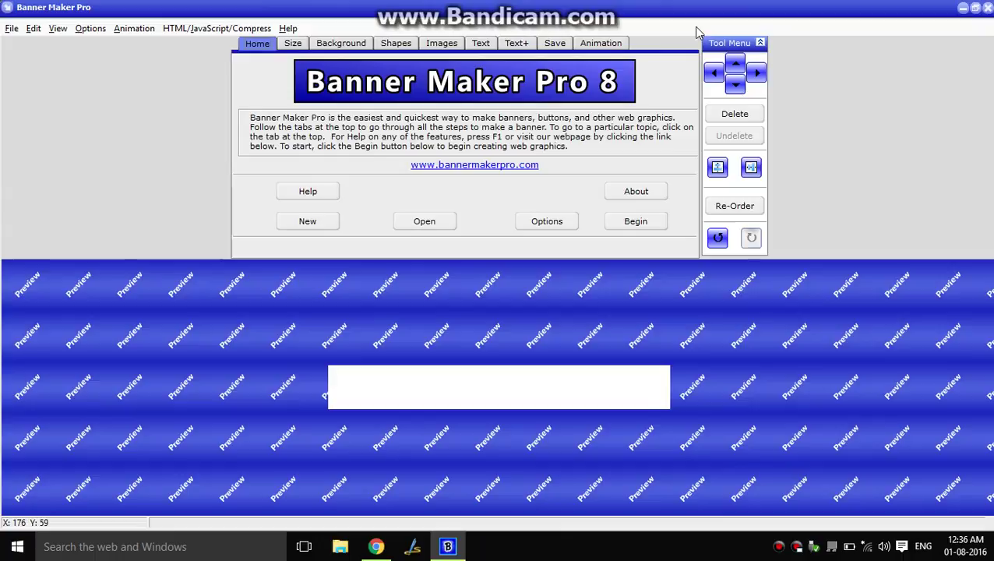
Step: Begin a new banner, reaching the Size step with the default 468 x 60 size
{"action": "left_click", "coordinate": [634, 221]}
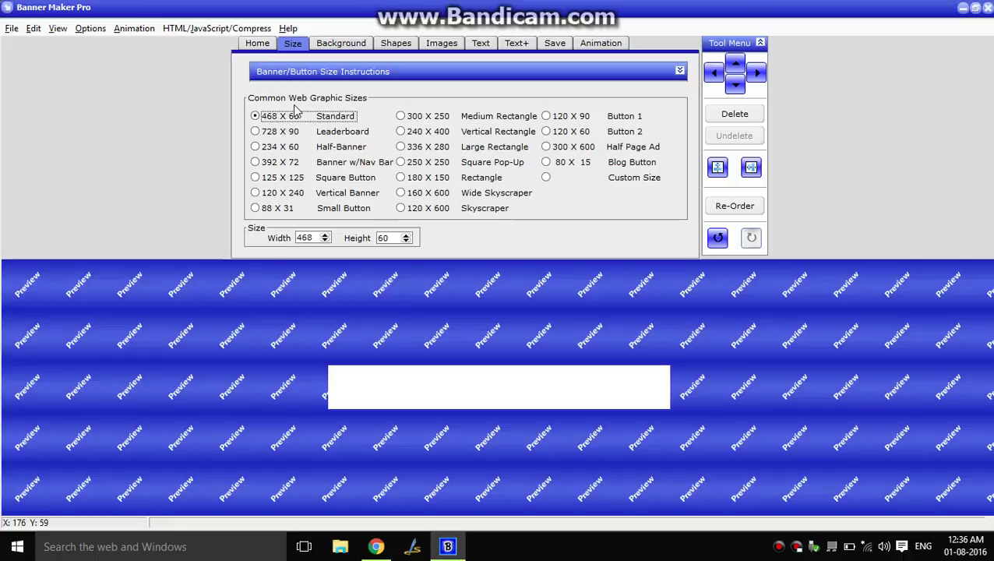
Step: Set the banner size to 300 X 250 Medium Rectangle after briefly trying 240 x 400
{"action": "left_click", "coordinate": [401, 119]}
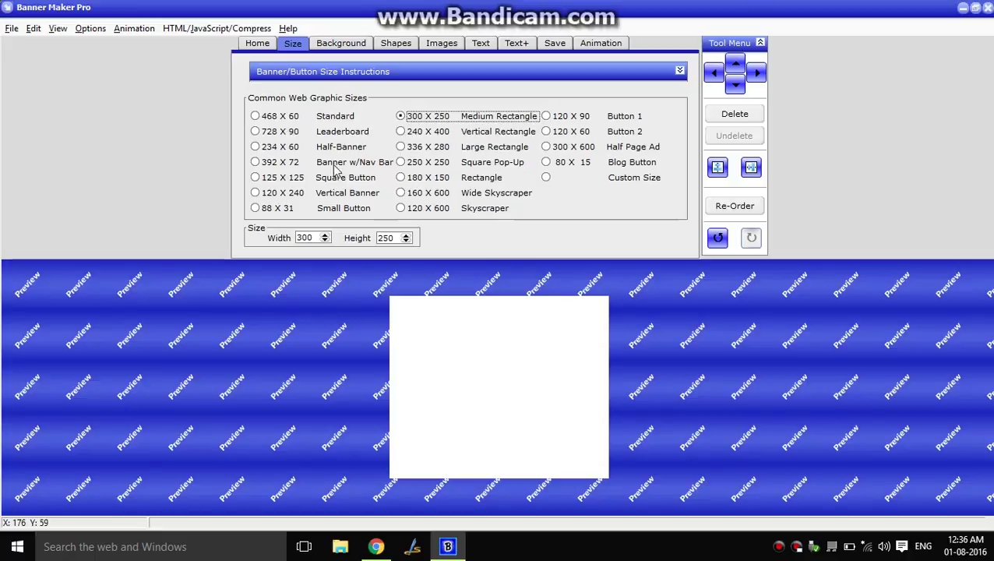
{"action": "left_click", "coordinate": [402, 132]}
{"action": "left_click", "coordinate": [402, 133]}
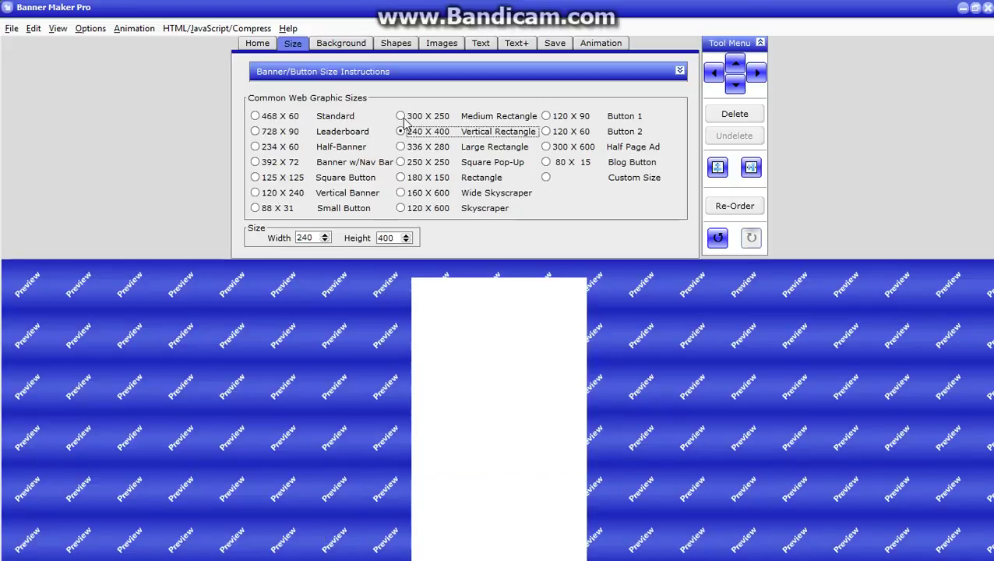
{"action": "left_click", "coordinate": [400, 116]}
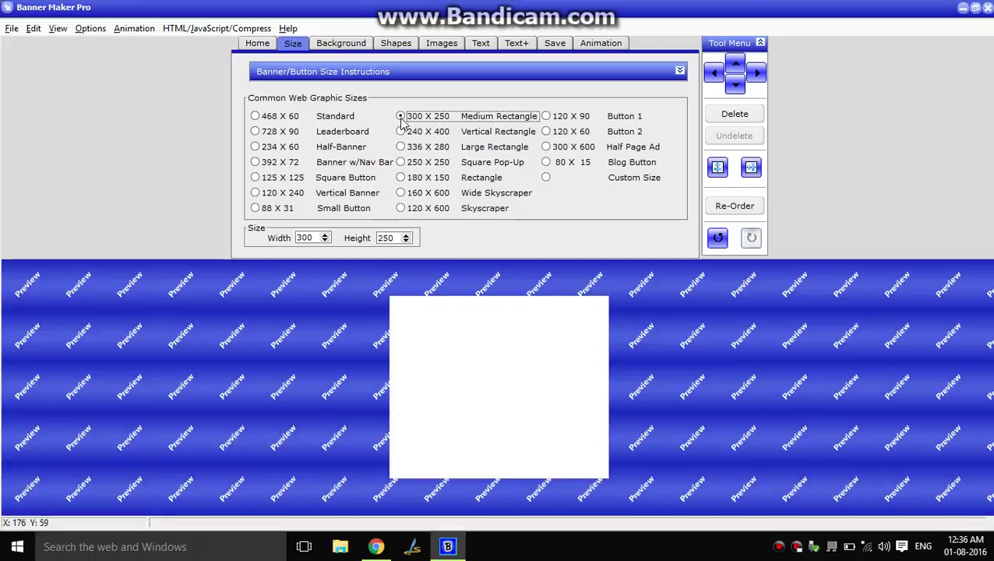
{"action": "left_click", "coordinate": [347, 46]}
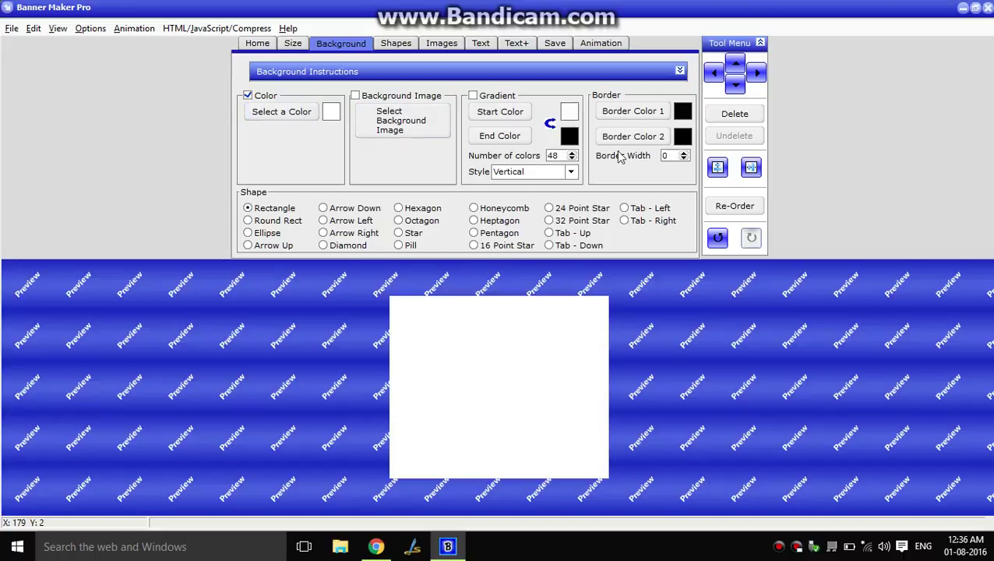
Step: Turn on a gradient background running from lavender to bright green
{"action": "left_click", "coordinate": [474, 97]}
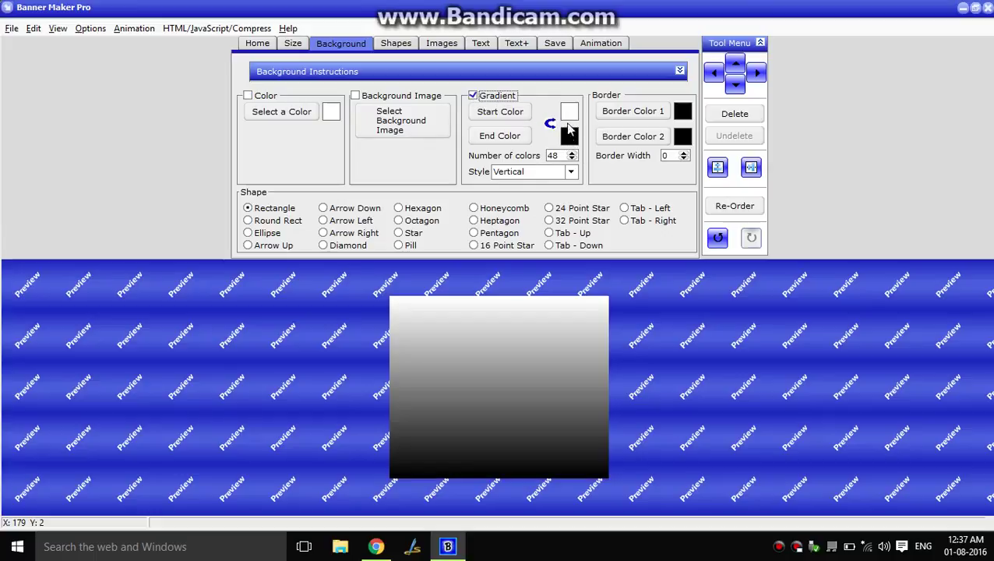
{"action": "left_click", "coordinate": [500, 116]}
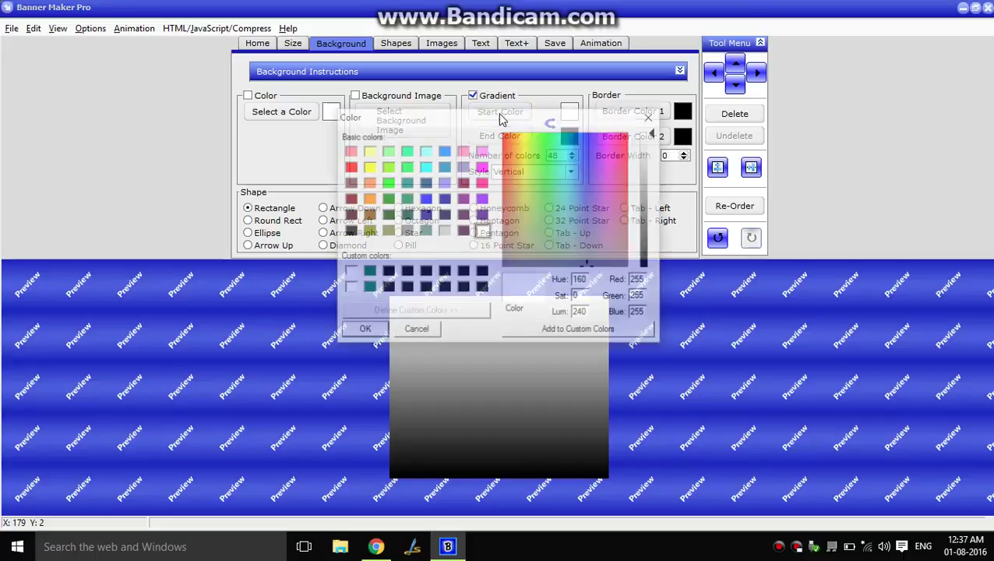
{"action": "left_click", "coordinate": [464, 166]}
{"action": "left_click", "coordinate": [363, 330]}
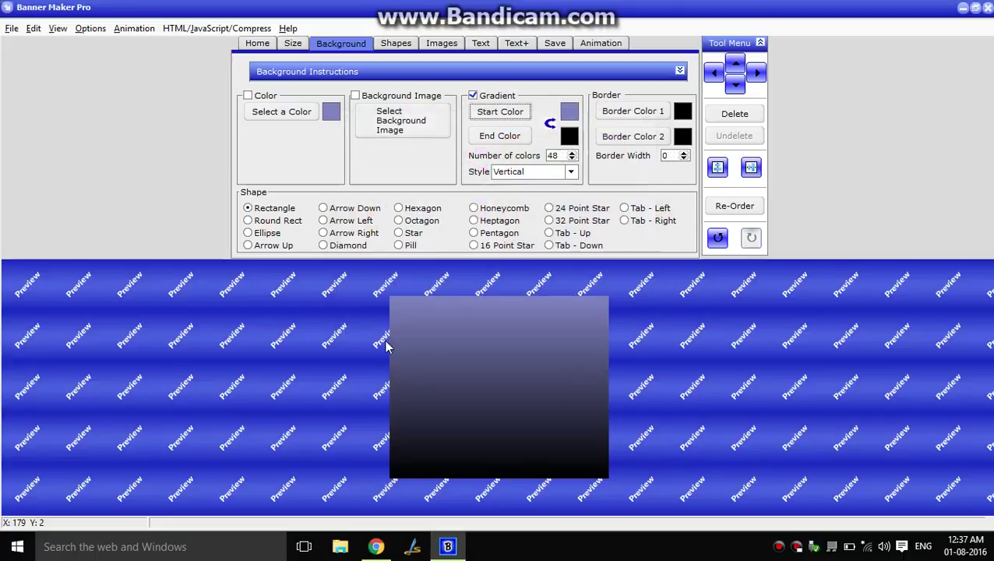
{"action": "left_click", "coordinate": [500, 137]}
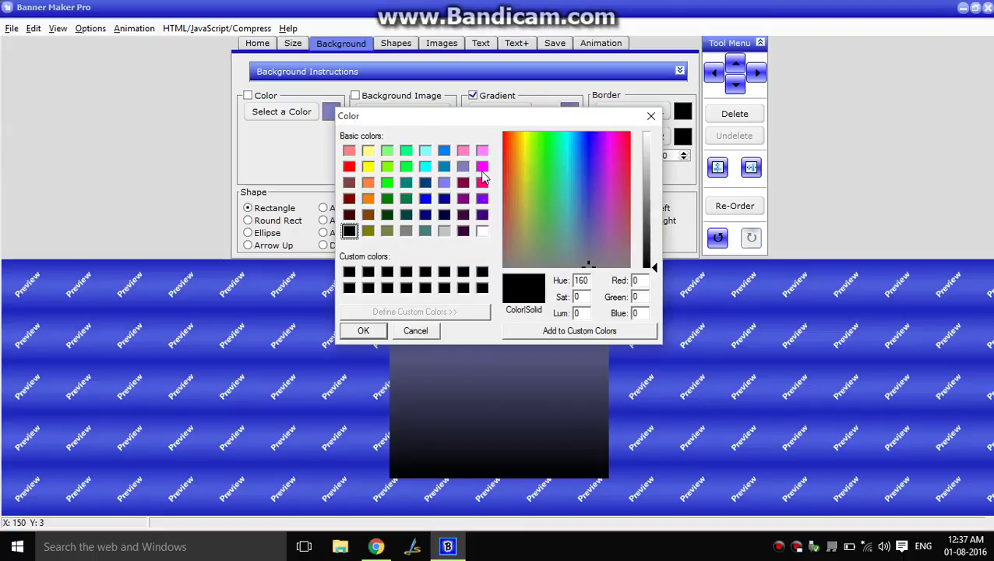
{"action": "left_click", "coordinate": [387, 166]}
{"action": "left_click", "coordinate": [363, 333]}
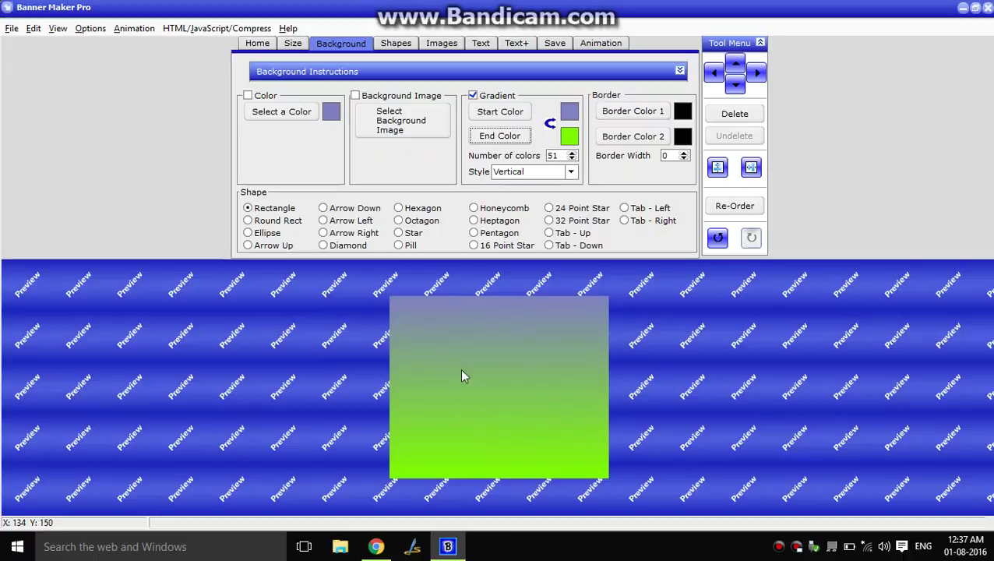
Step: Raise the gradient to 64 colours, then switch the gradient fill back off
{"action": "left_click", "coordinate": [571, 153]}
{"action": "left_click", "coordinate": [571, 154]}
{"action": "left_click", "coordinate": [572, 153]}
{"action": "left_click", "coordinate": [473, 95]}
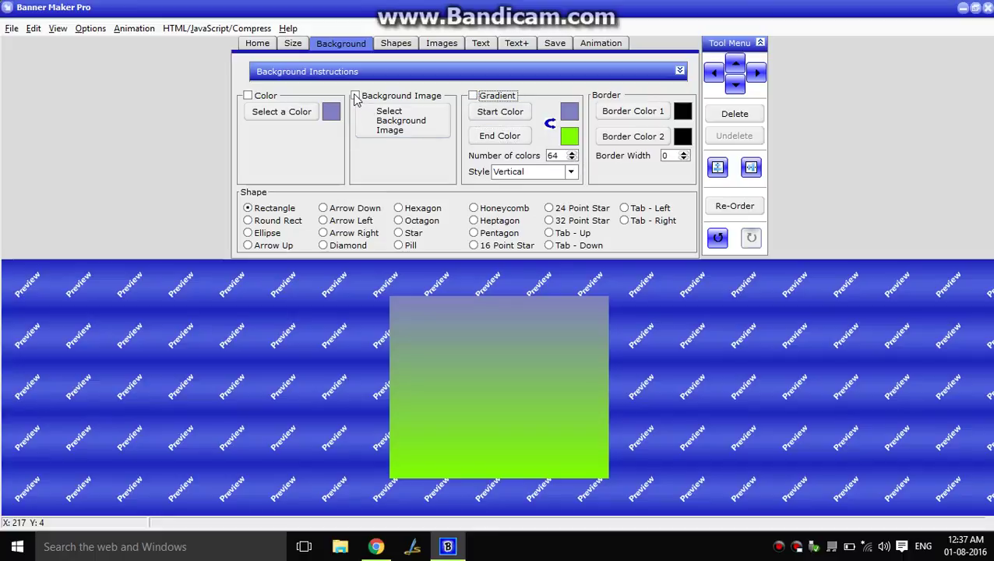
Step: Use the film strip.gif image as the banner background
{"action": "left_click", "coordinate": [390, 123]}
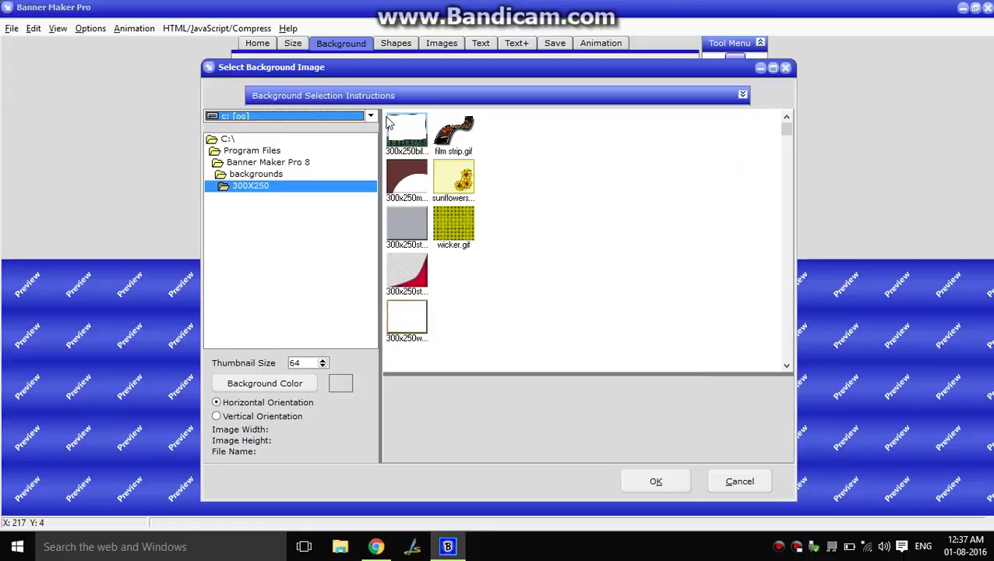
{"action": "left_click", "coordinate": [458, 139]}
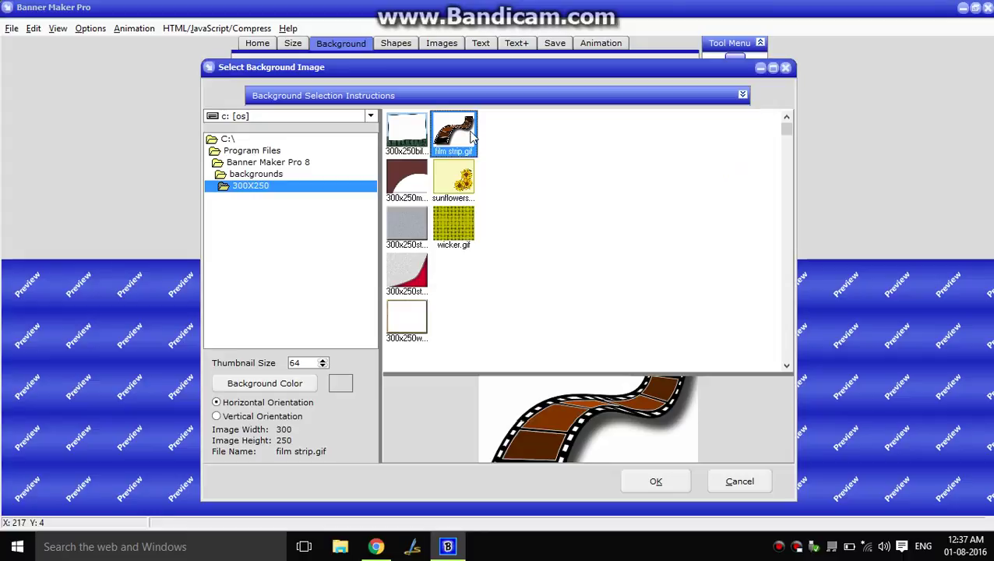
{"action": "left_click", "coordinate": [655, 480]}
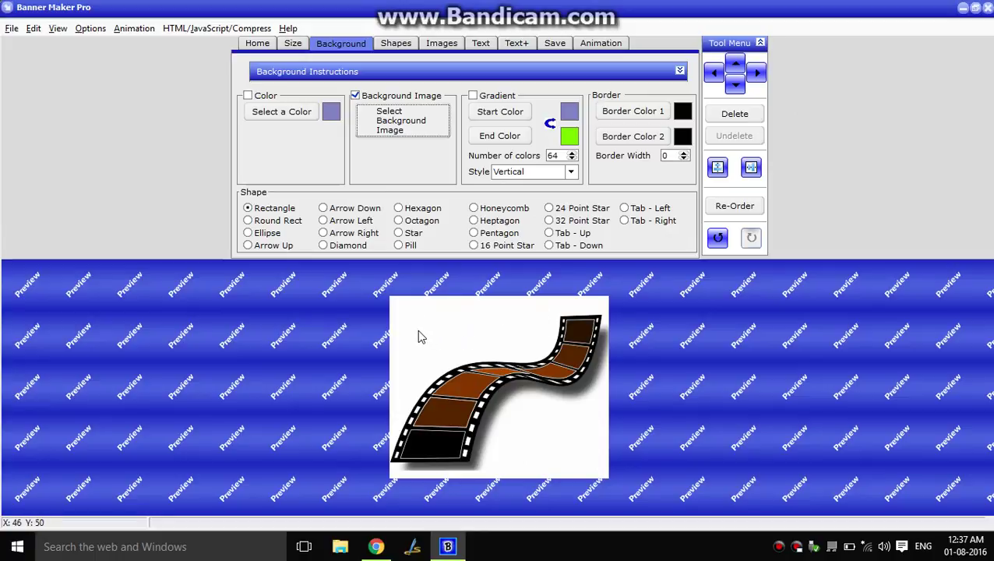
{"action": "left_click", "coordinate": [396, 44]}
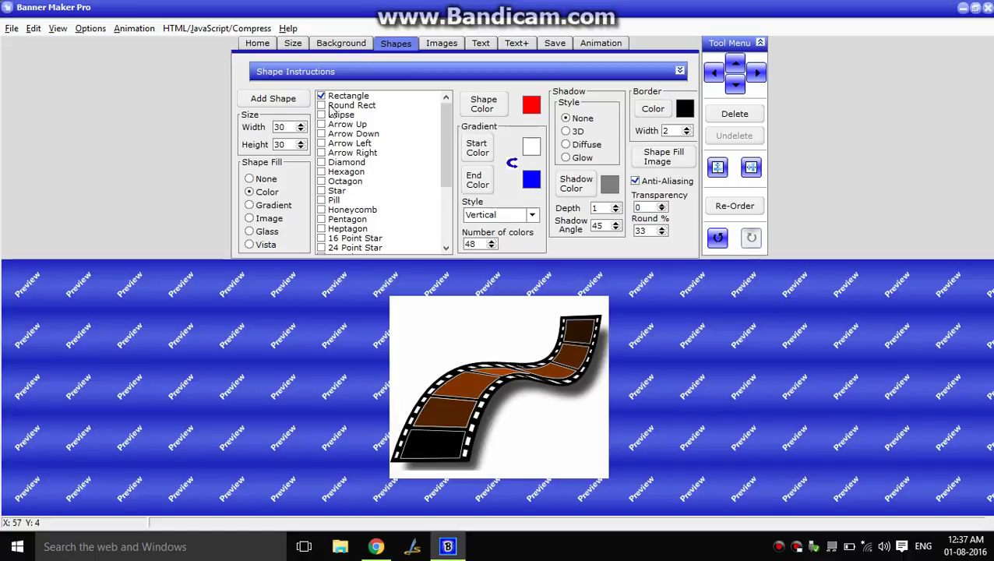
Step: Add a red left arrow shape, then delete it from the banner
{"action": "left_click", "coordinate": [322, 151]}
{"action": "left_click", "coordinate": [322, 144]}
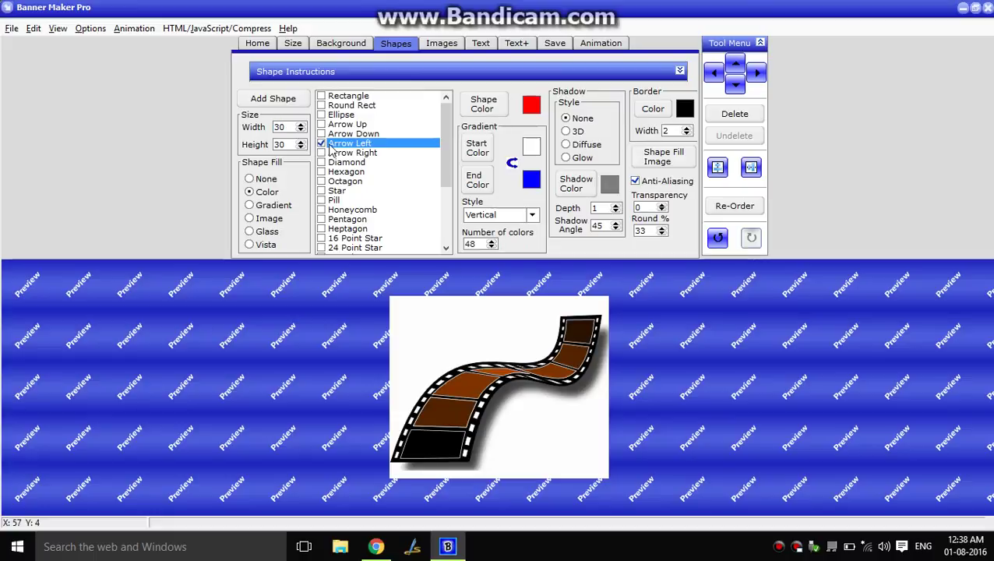
{"action": "left_click", "coordinate": [292, 108]}
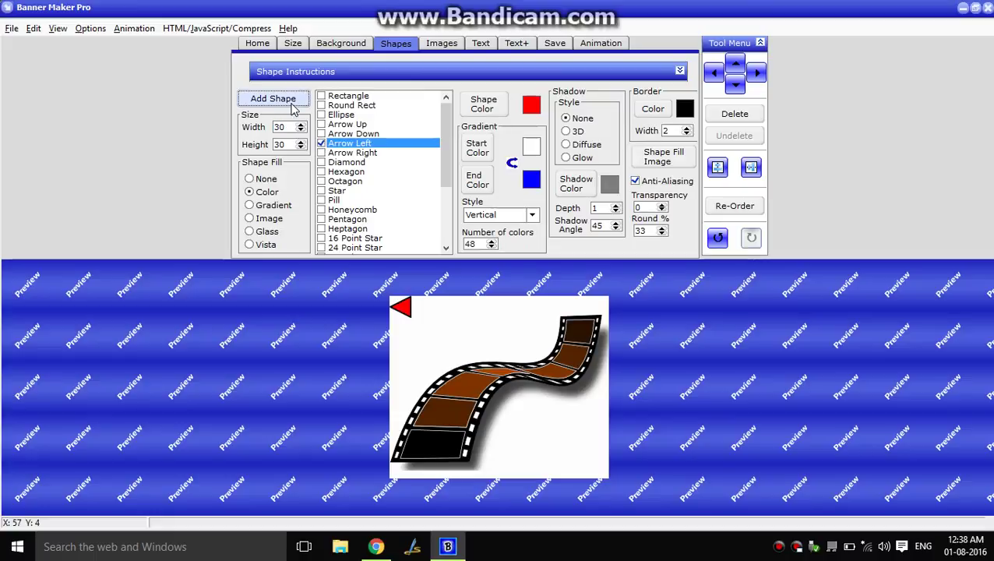
{"action": "left_click", "coordinate": [322, 144]}
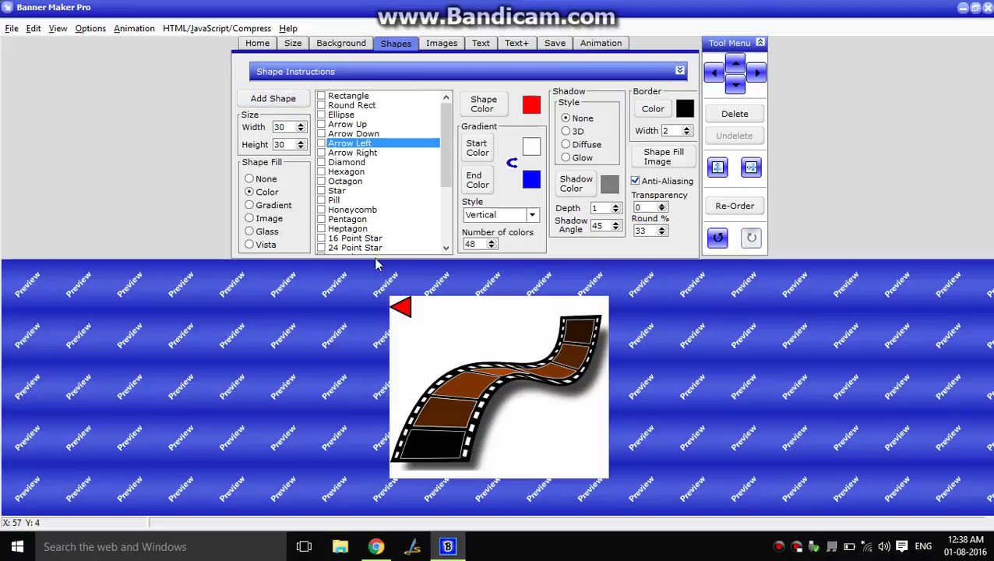
{"action": "right_click", "coordinate": [401, 315]}
{"action": "left_click", "coordinate": [424, 402]}
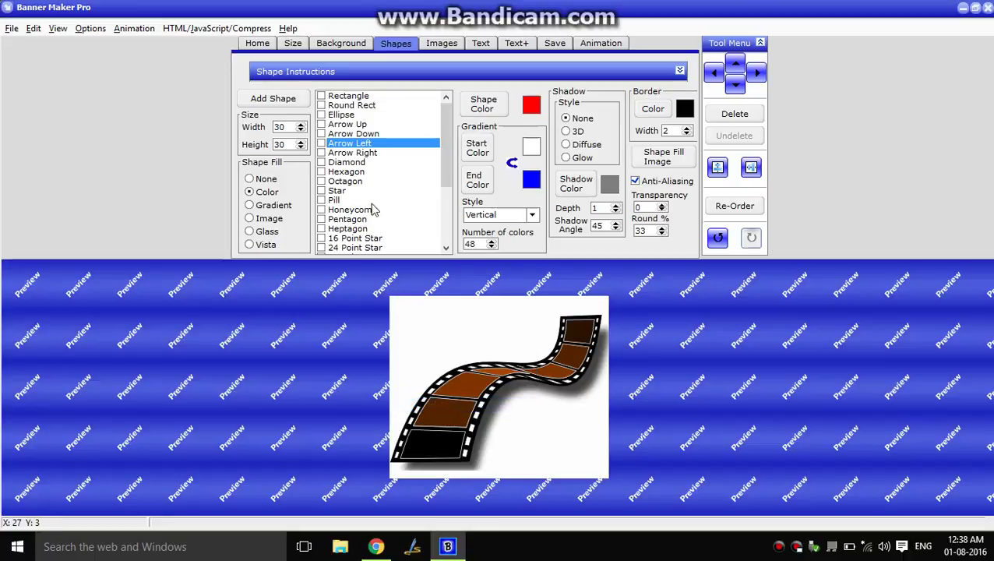
Step: Add a red right arrow and drag it onto the film strip's lower middle
{"action": "left_click", "coordinate": [322, 153]}
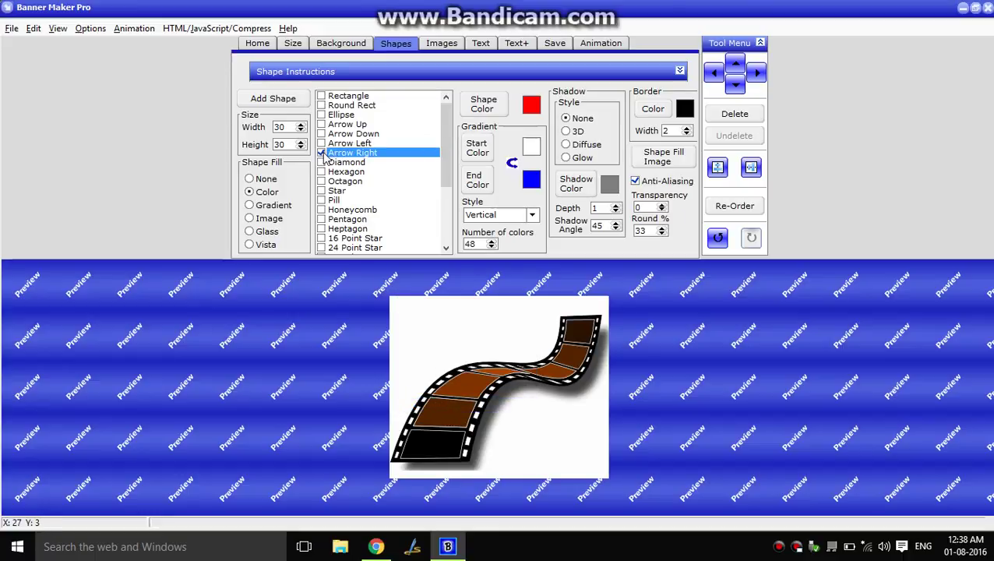
{"action": "left_click", "coordinate": [274, 98]}
{"action": "left_click_drag", "start_coordinate": [392, 304], "coordinate": [519, 417]}
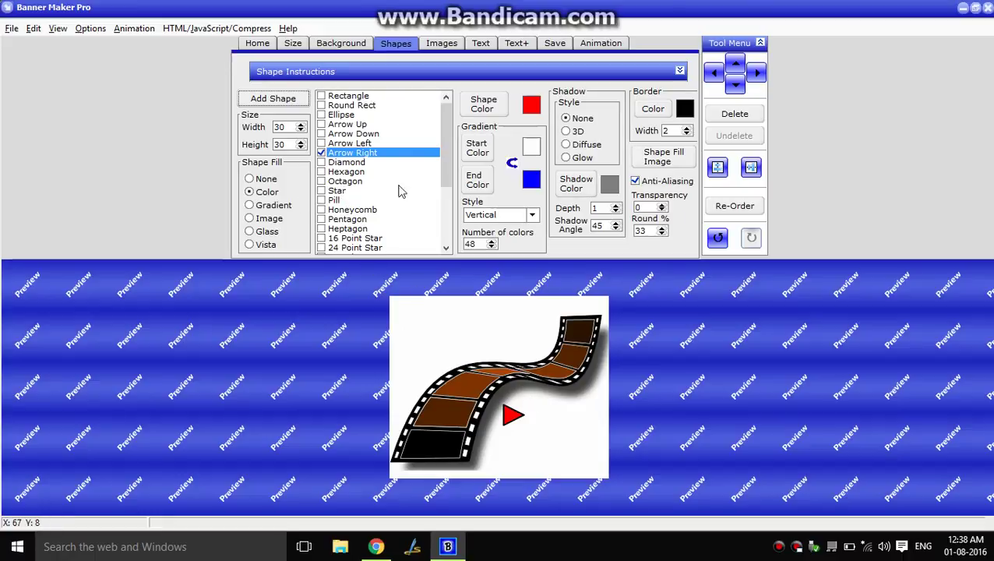
{"action": "mouse_move", "coordinate": [449, 160]}
{"action": "left_mouse_down"}
{"action": "mouse_move", "coordinate": [454, 204]}
{"action": "mouse_move", "coordinate": [452, 173]}
{"action": "left_mouse_up"}
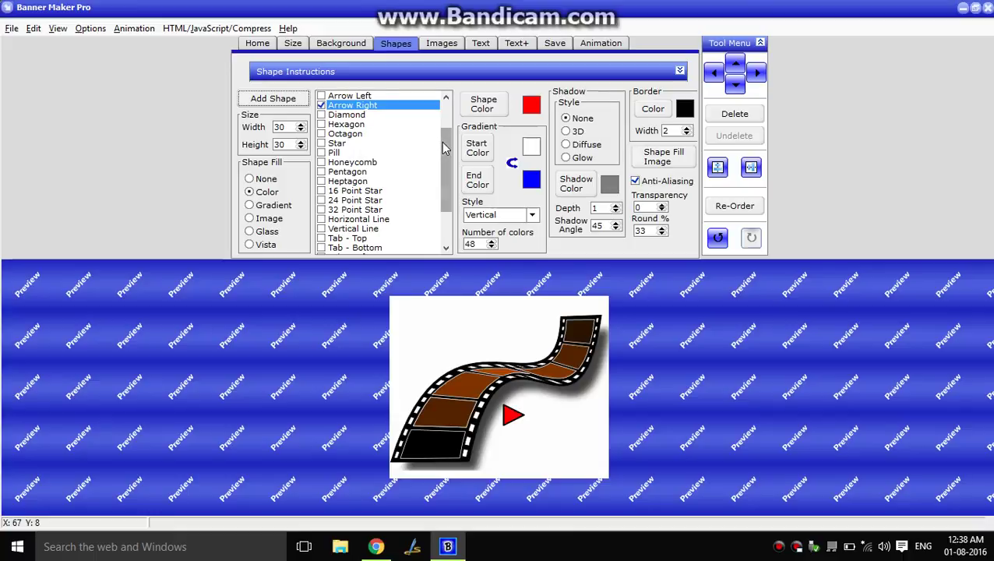
{"action": "left_click_drag", "start_coordinate": [445, 147], "coordinate": [449, 103]}
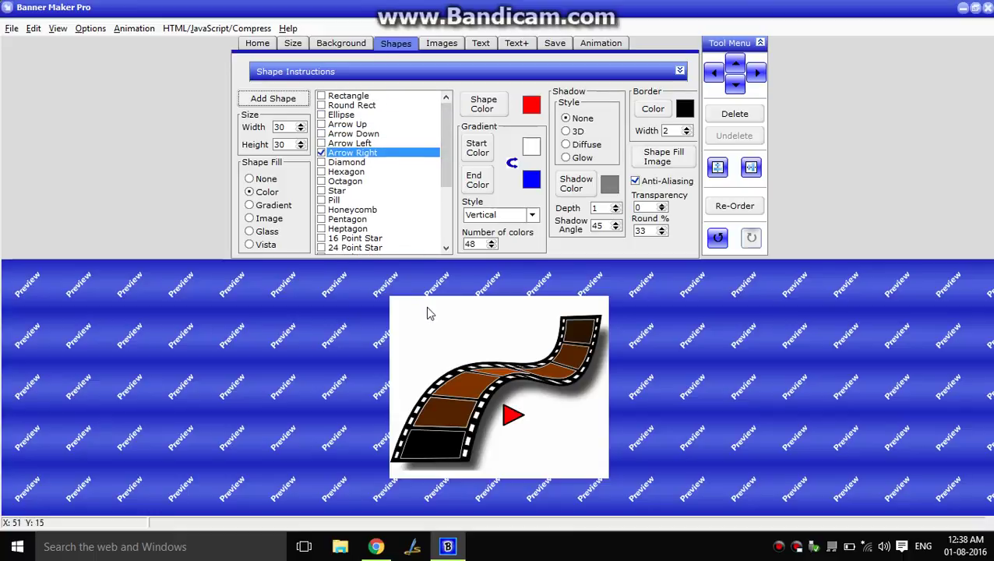
{"action": "left_click", "coordinate": [440, 45]}
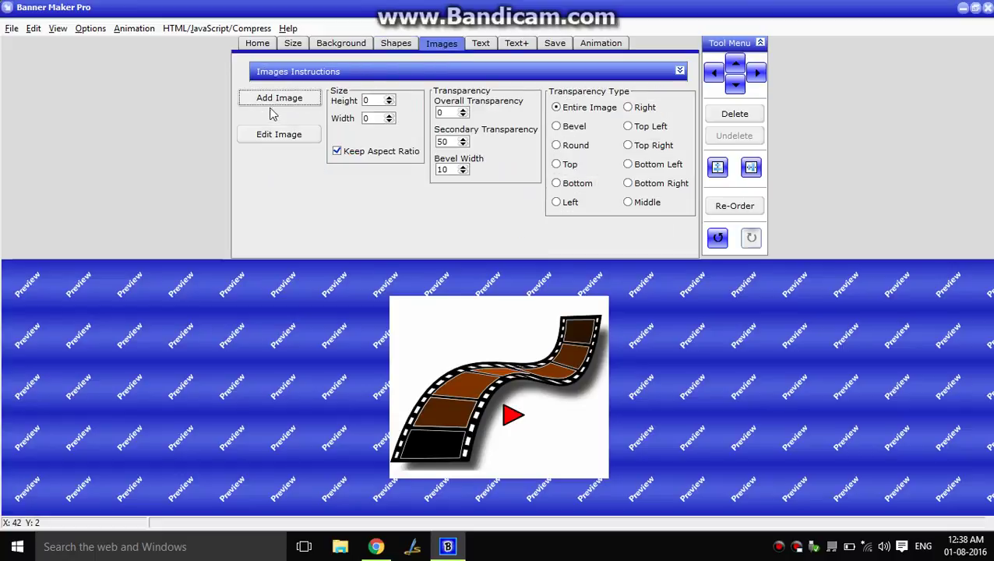
Step: Insert the 30x30nosymbol-lb image and place it just below the red arrow
{"action": "left_click", "coordinate": [272, 103]}
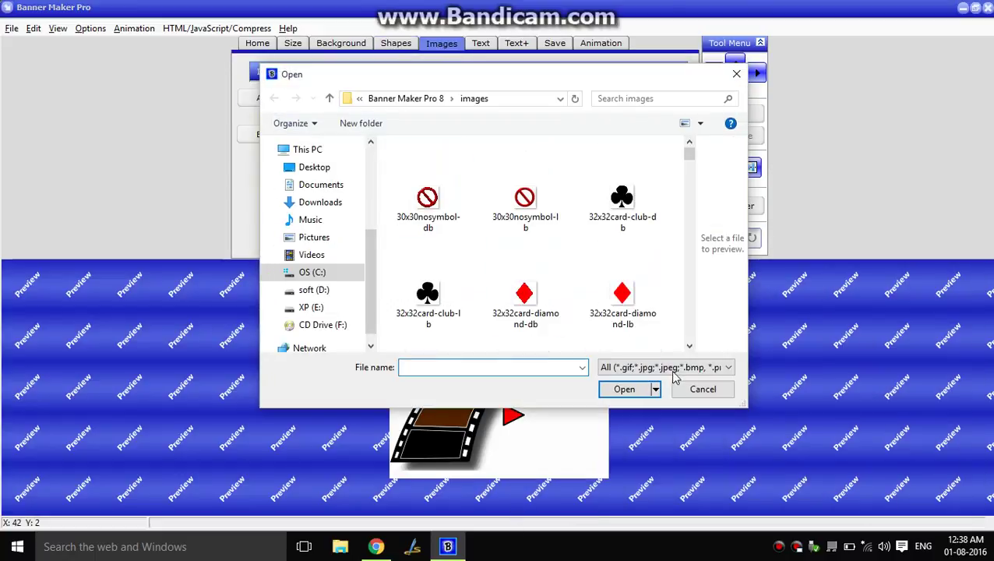
{"action": "left_click", "coordinate": [454, 215]}
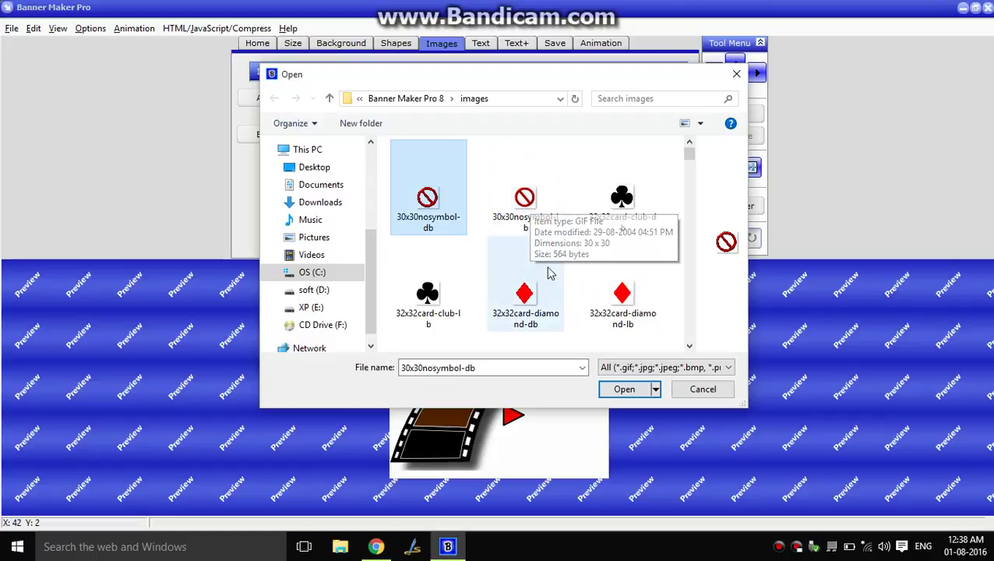
{"action": "left_click", "coordinate": [552, 223]}
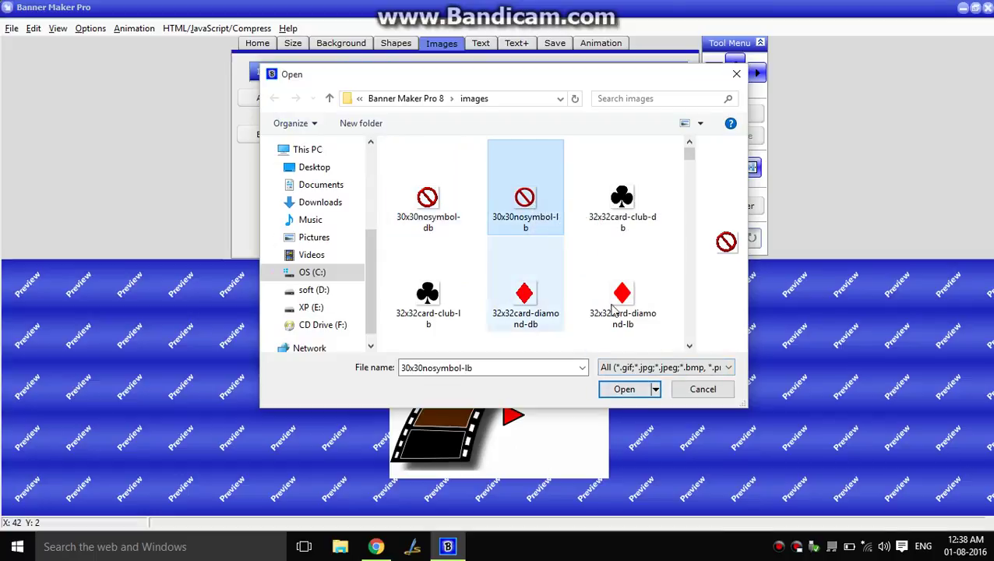
{"action": "left_click", "coordinate": [636, 391]}
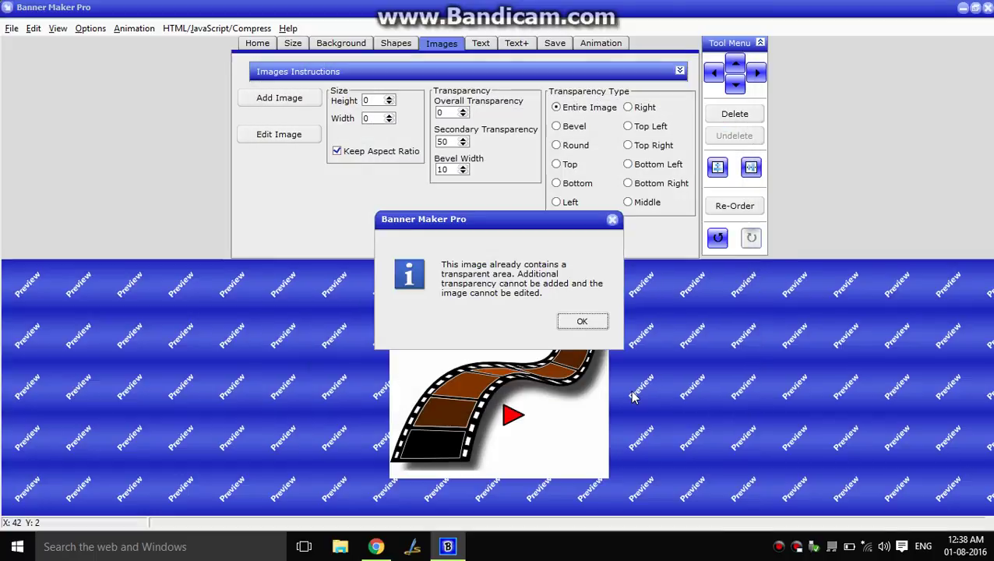
{"action": "left_click", "coordinate": [579, 324]}
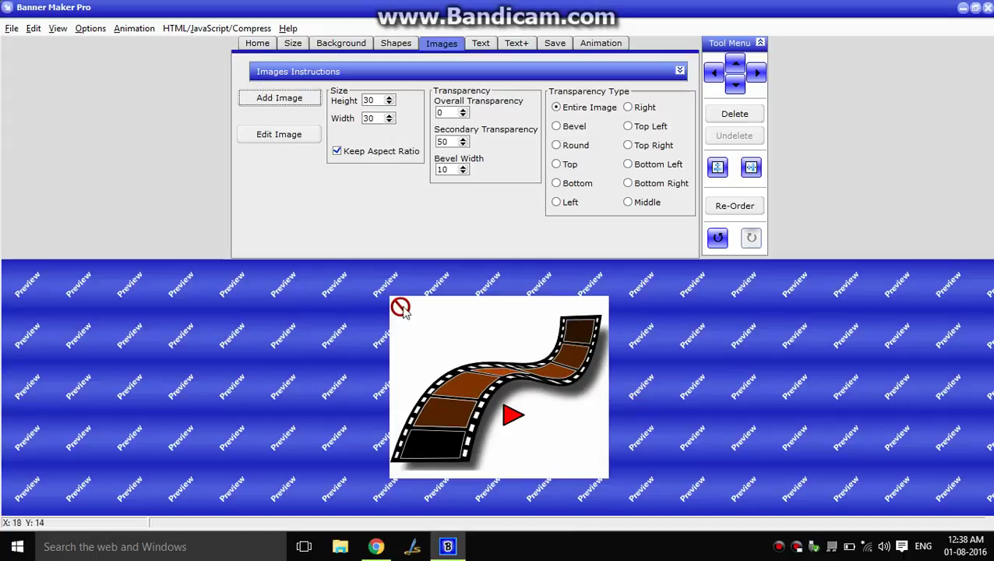
{"action": "left_click_drag", "start_coordinate": [513, 457], "coordinate": [519, 450]}
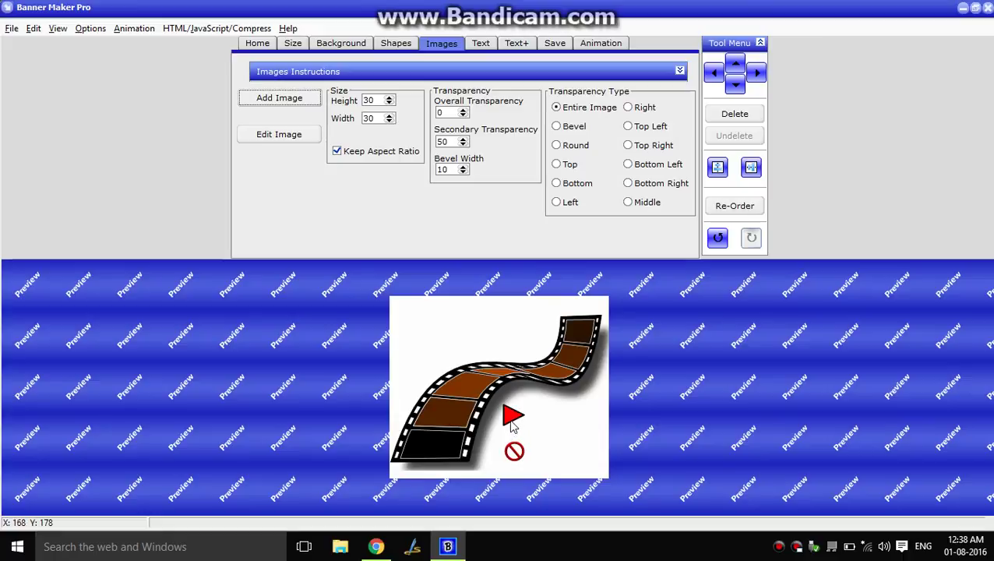
{"action": "left_click", "coordinate": [483, 45]}
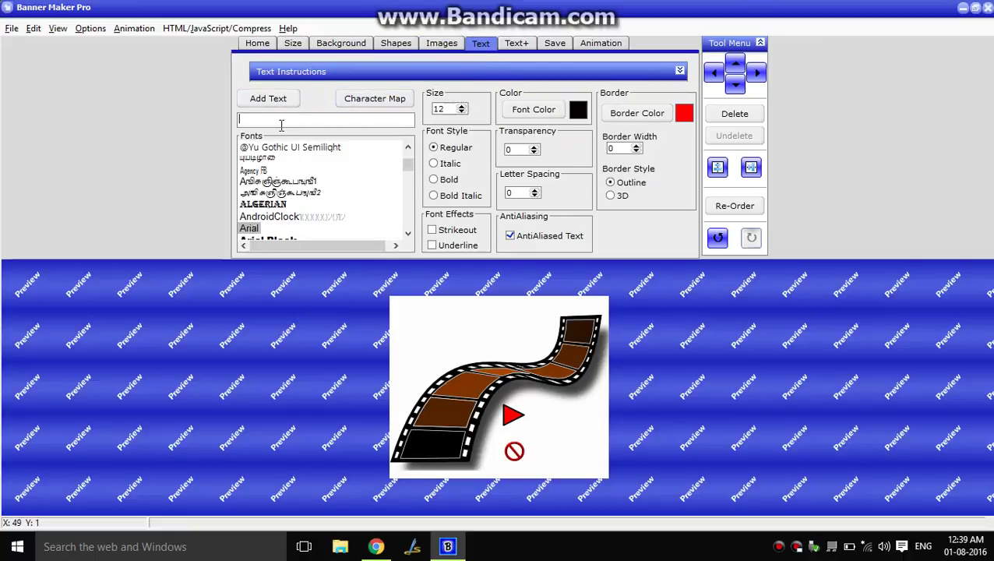